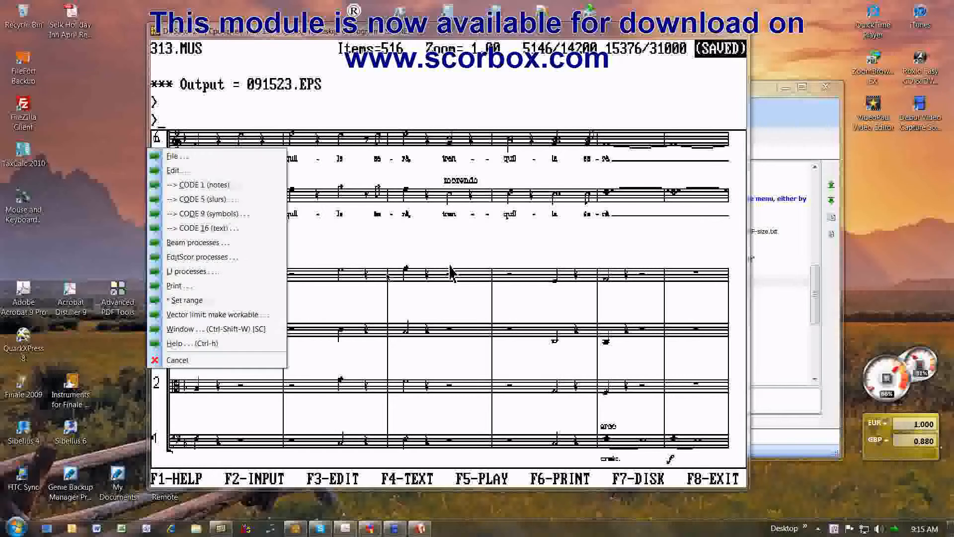
Select 11x17 as the PDF page size and output the score as a PDF.
click(167, 287)
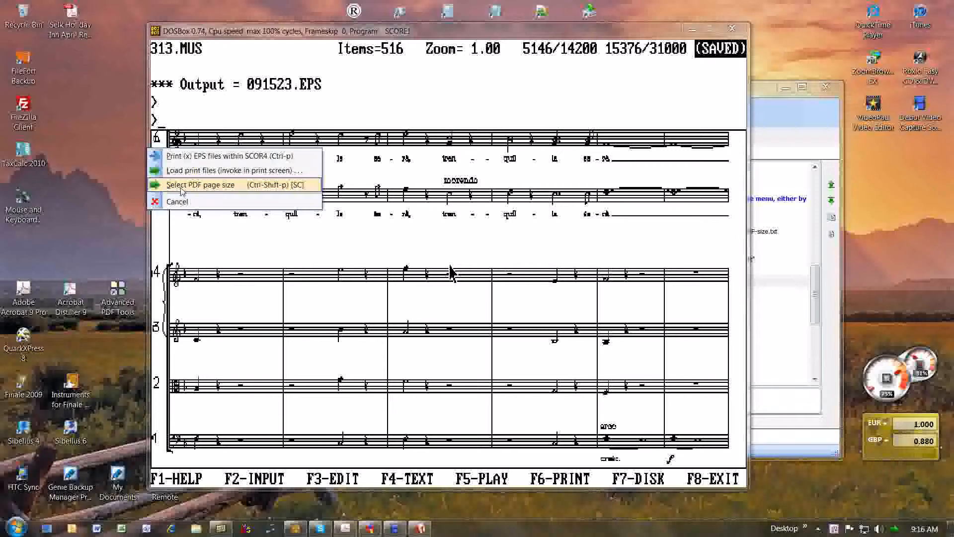
click(182, 189)
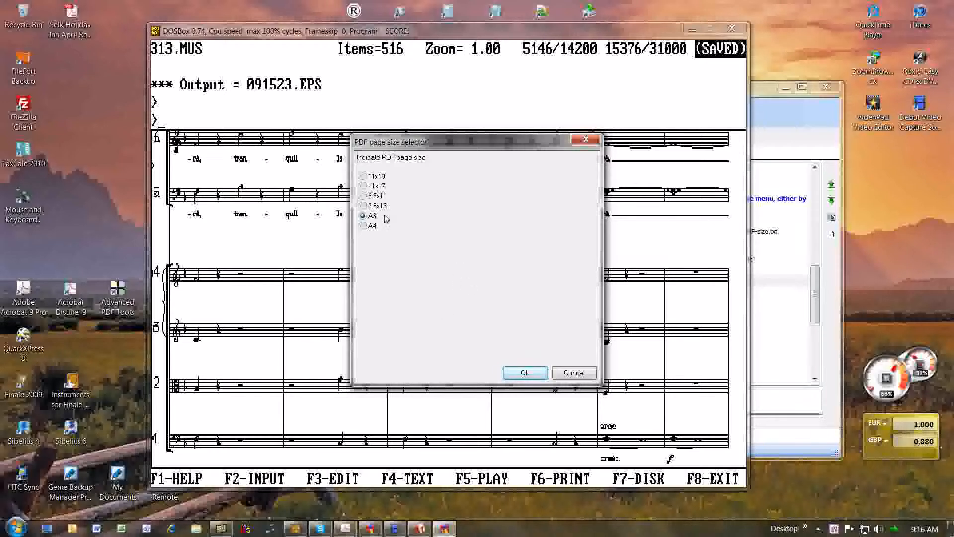
click(364, 186)
click(525, 373)
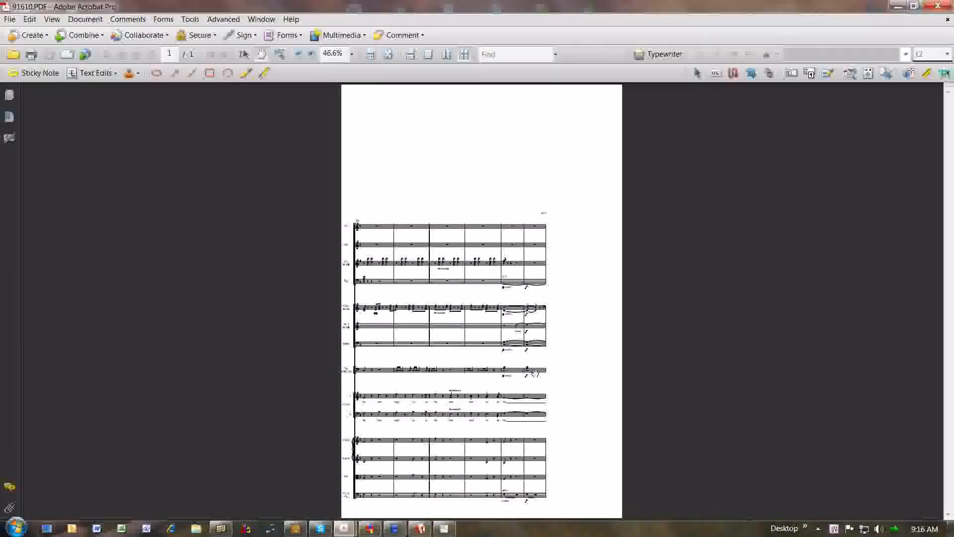
Magnify the staves in the PDF and examine the score down to the lower string parts.
click(280, 54)
drag(343, 212, 577, 347)
click(261, 54)
scroll(487, 322, down, 3)
scroll(487, 321, down, 15)
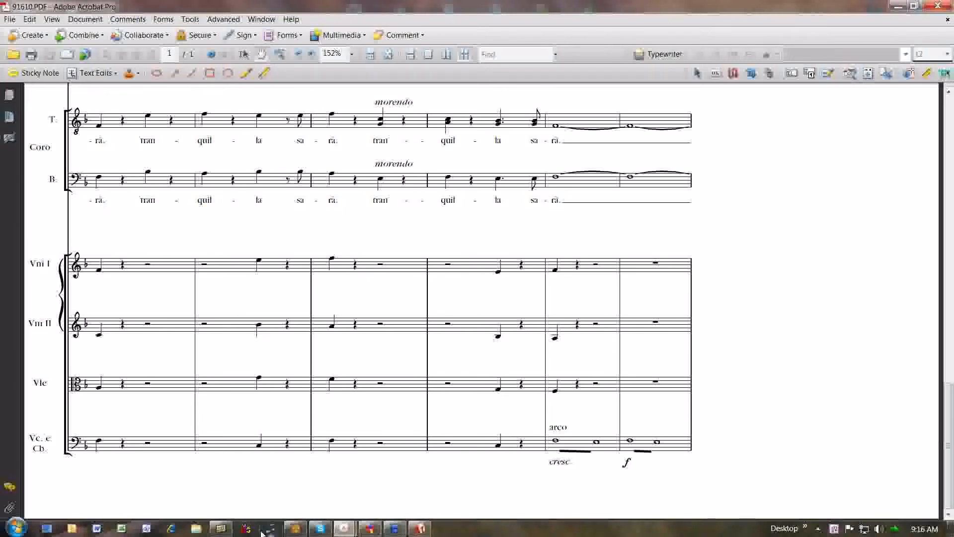
Switch back to SCORE in DOSBox, view the available PDF page sizes, and dismiss the selector without choosing one.
click(304, 529)
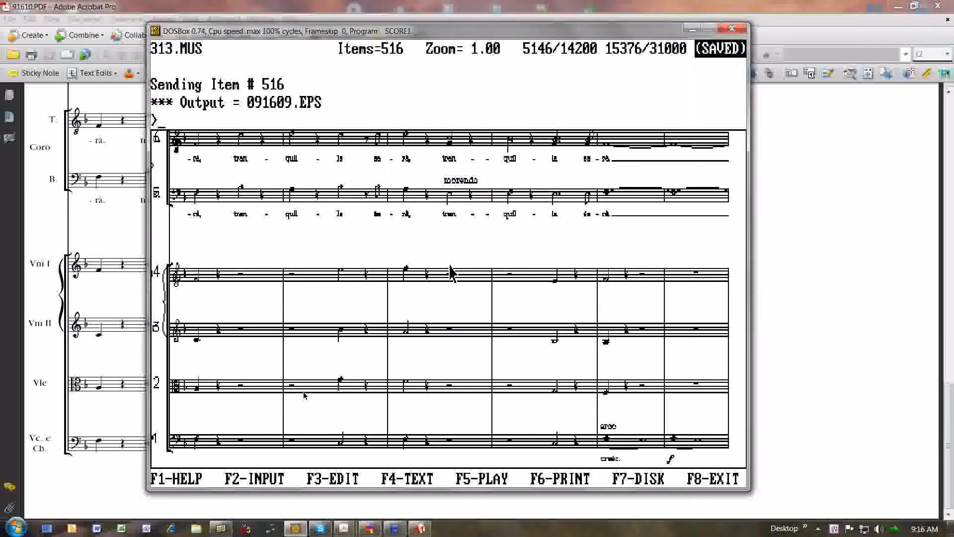
key(ctrl+m)
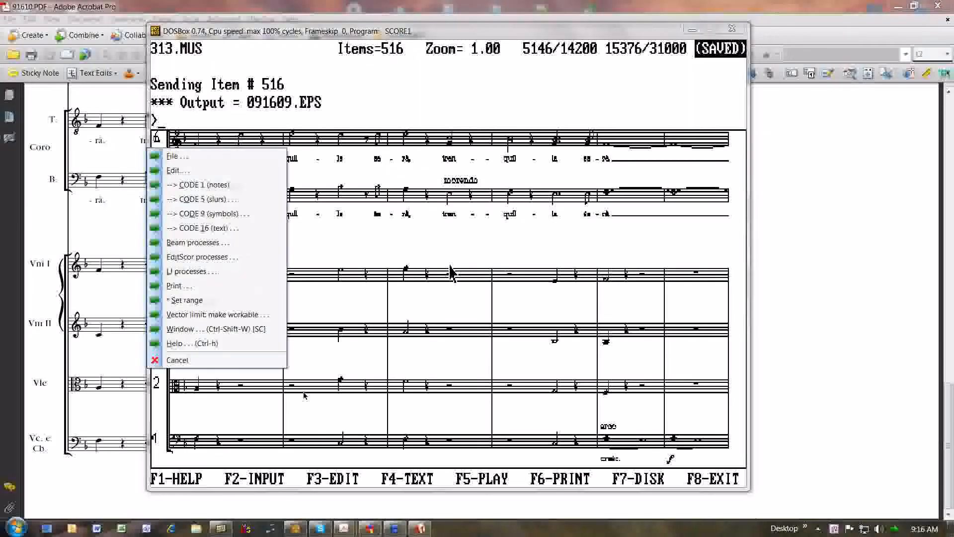
key(p)
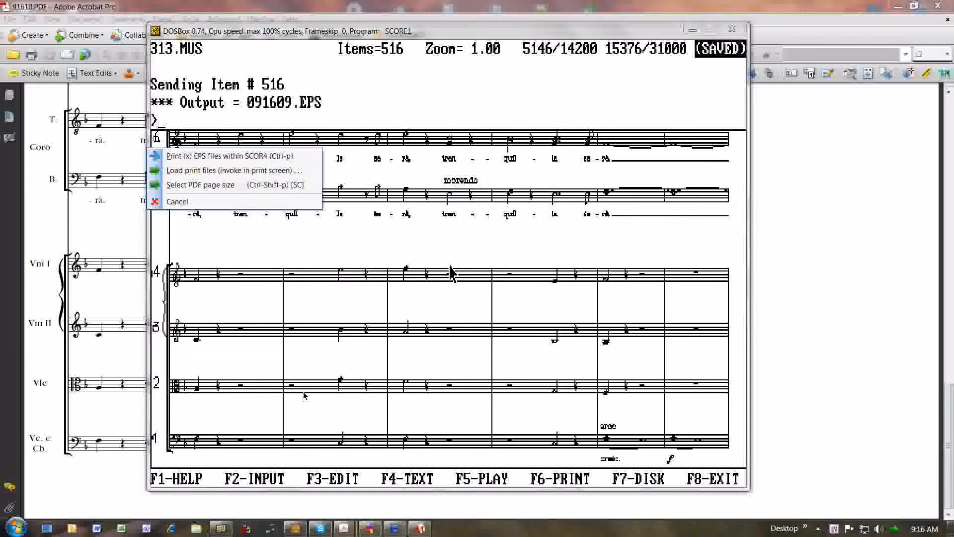
key(s)
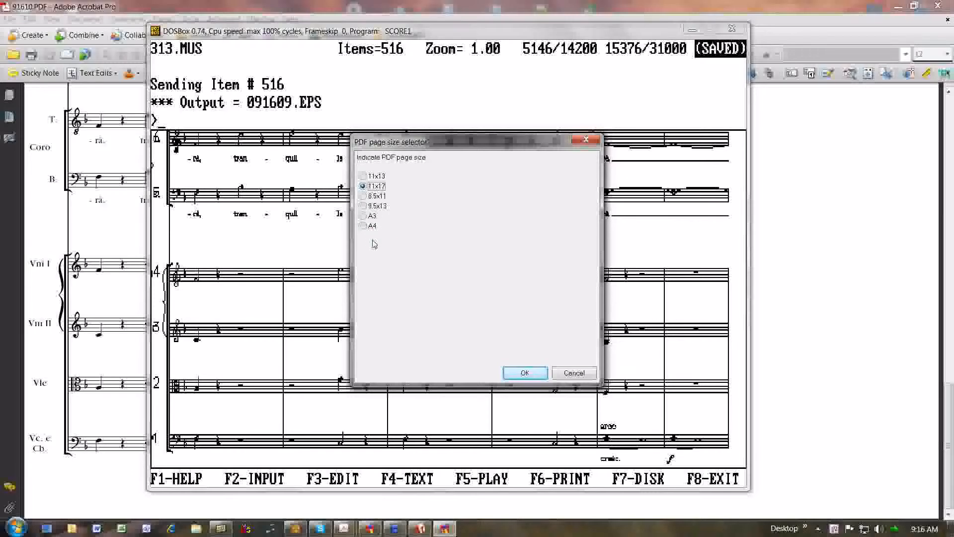
click(576, 373)
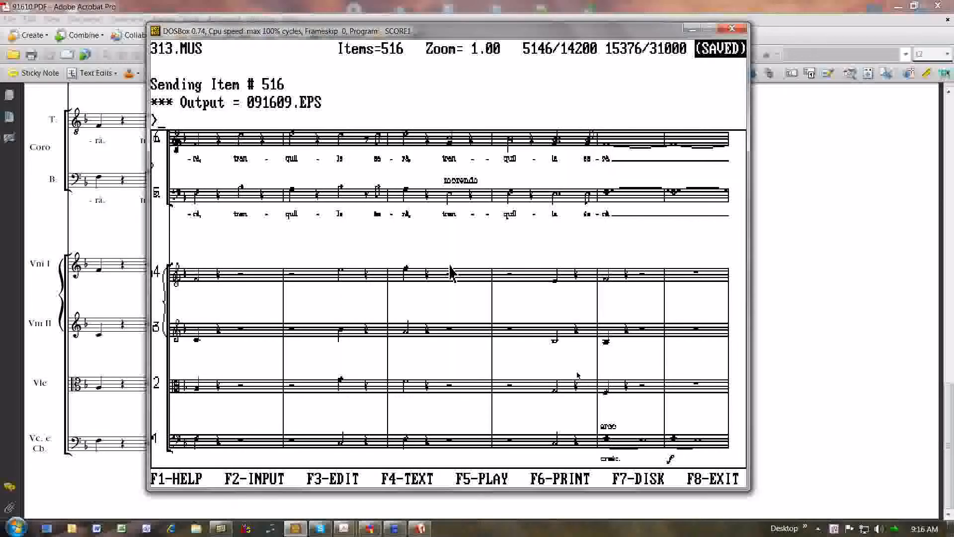
Switch to xplorer2, open PDF-joboptions.txt from the AADBox folder to inspect its settings folder path, and close it.
click(223, 529)
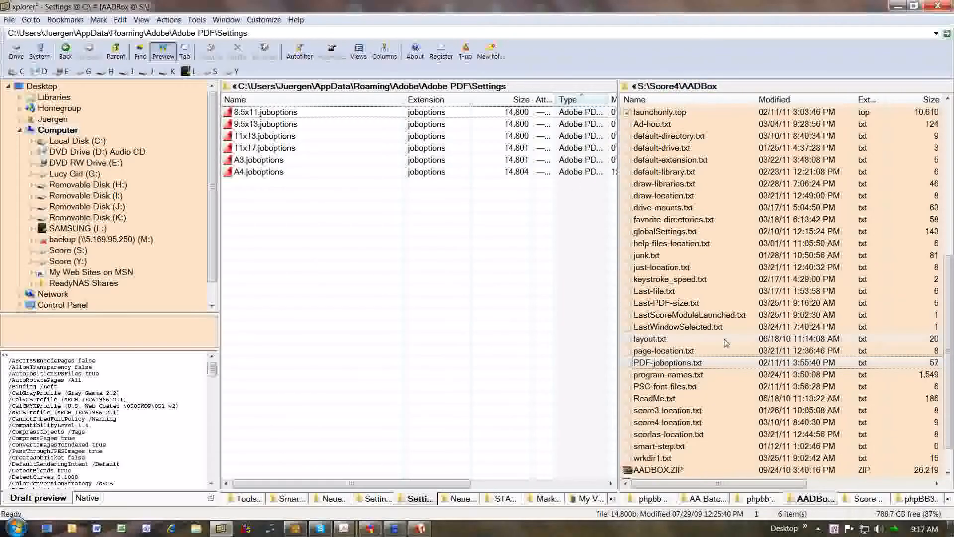
click(646, 363)
key(ctrl+a)
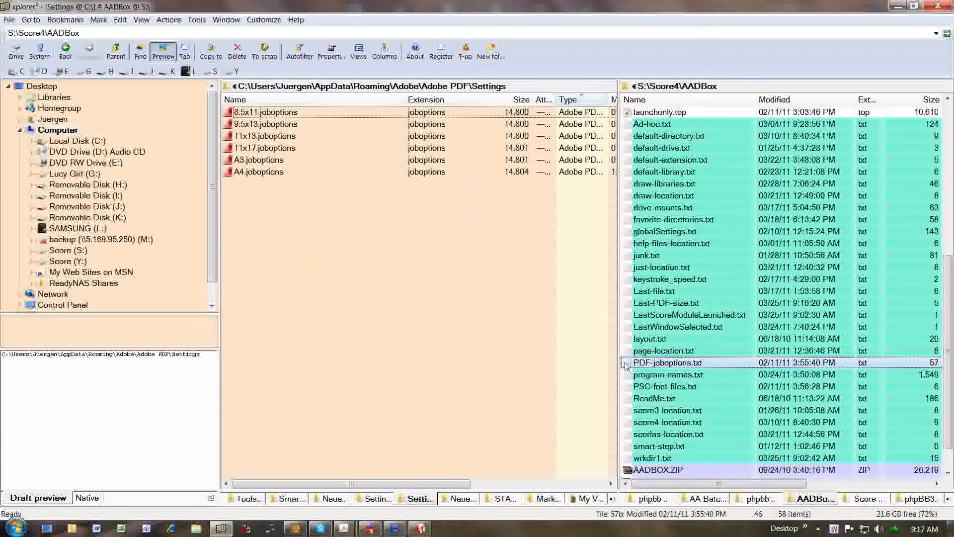
double_click(625, 366)
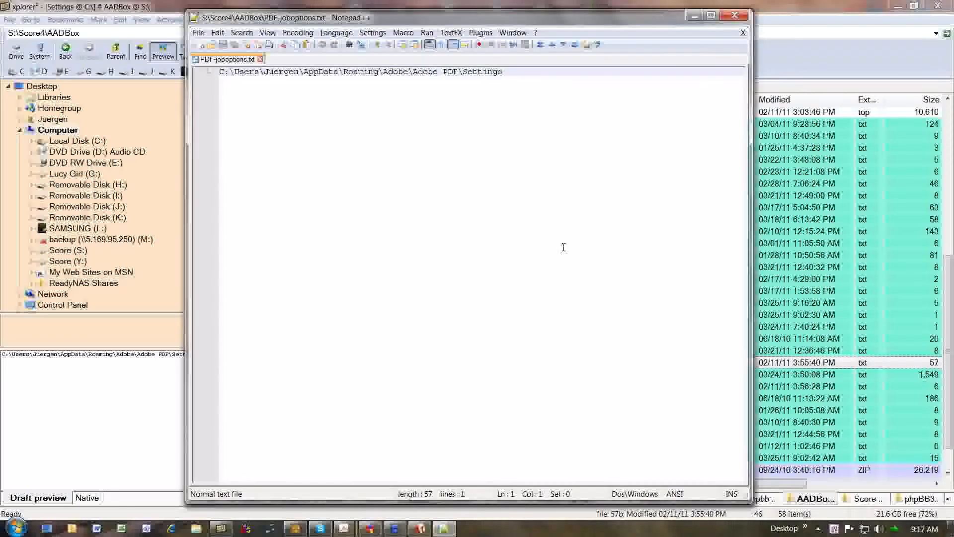
drag(517, 76, 219, 74)
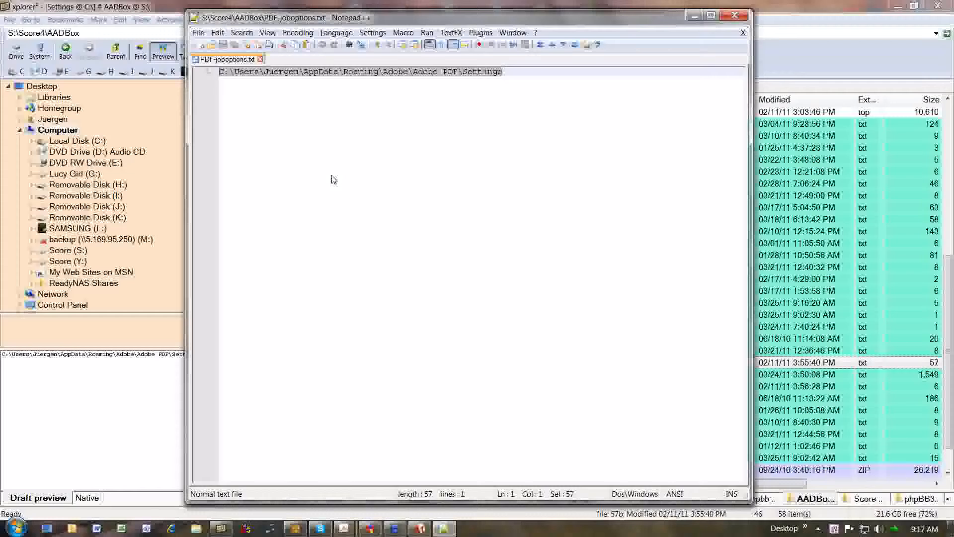
click(734, 17)
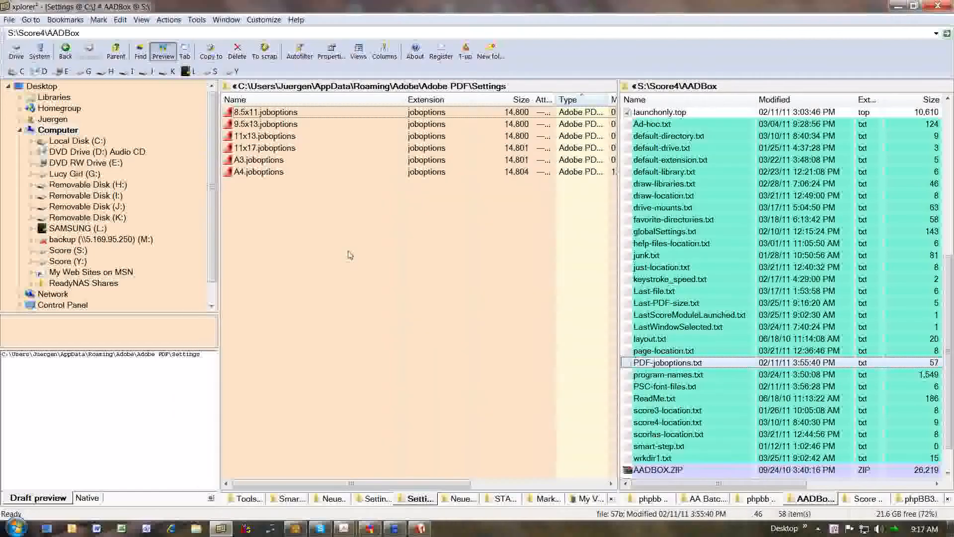
Compare the joboptions files in the Adobe PDF Settings folder with the page sizes offered by SCORE's PDF selector, and cancel the selector.
click(342, 290)
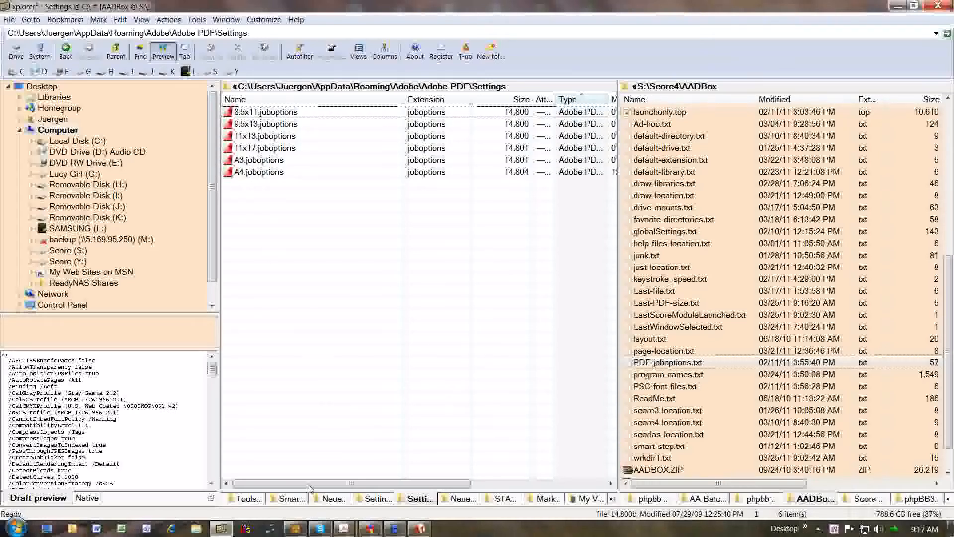
click(295, 528)
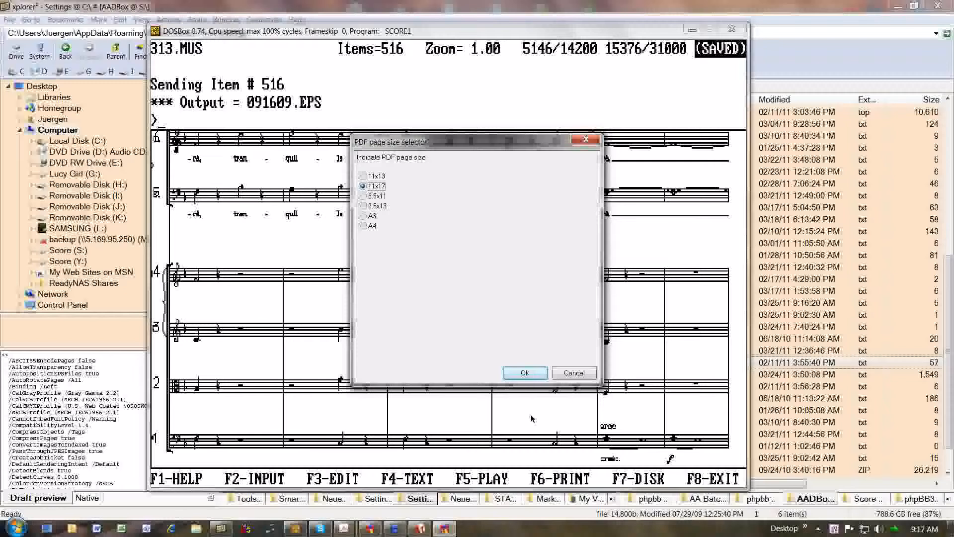
click(582, 375)
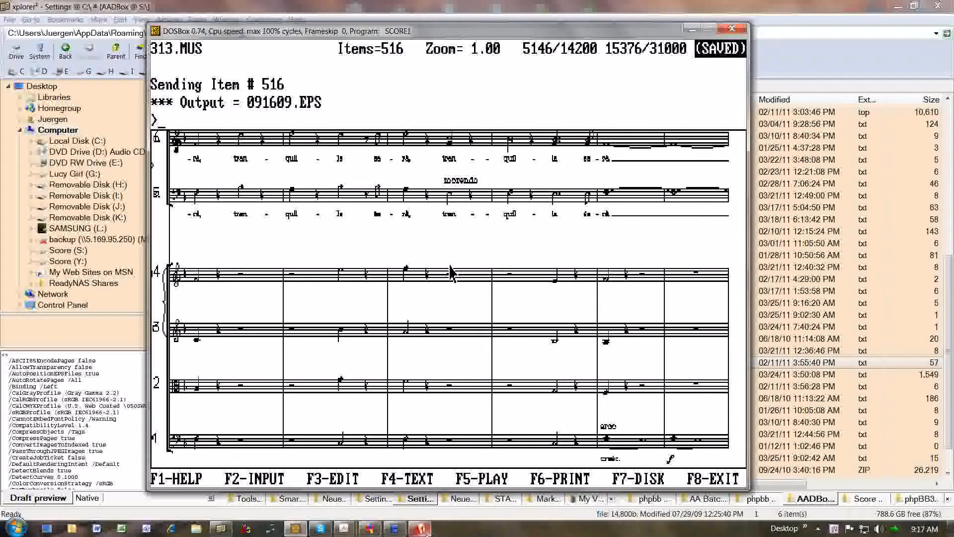
Duplicate A4.joboptions in the Adobe PDF Settings folder in xplorer2 and rename the copy as Hunky dory.
click(219, 531)
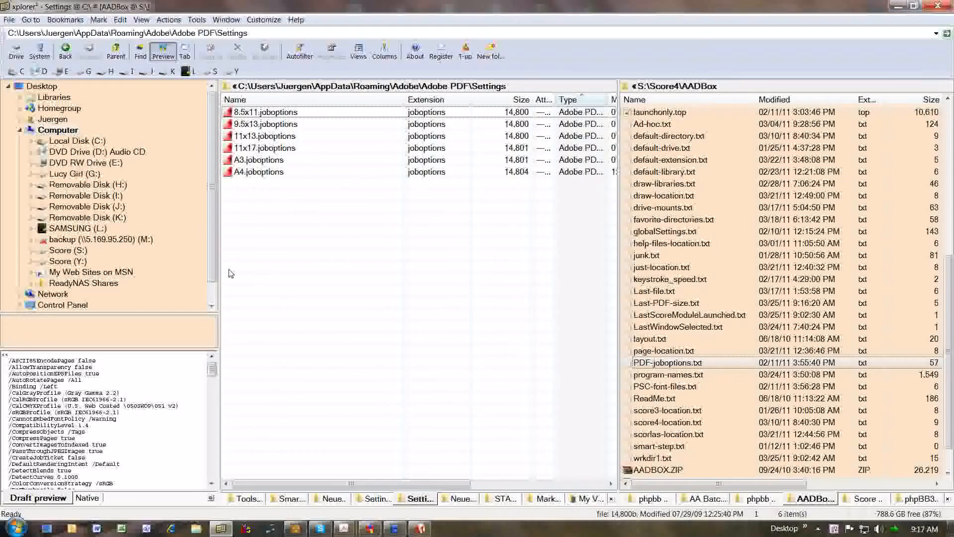
click(226, 172)
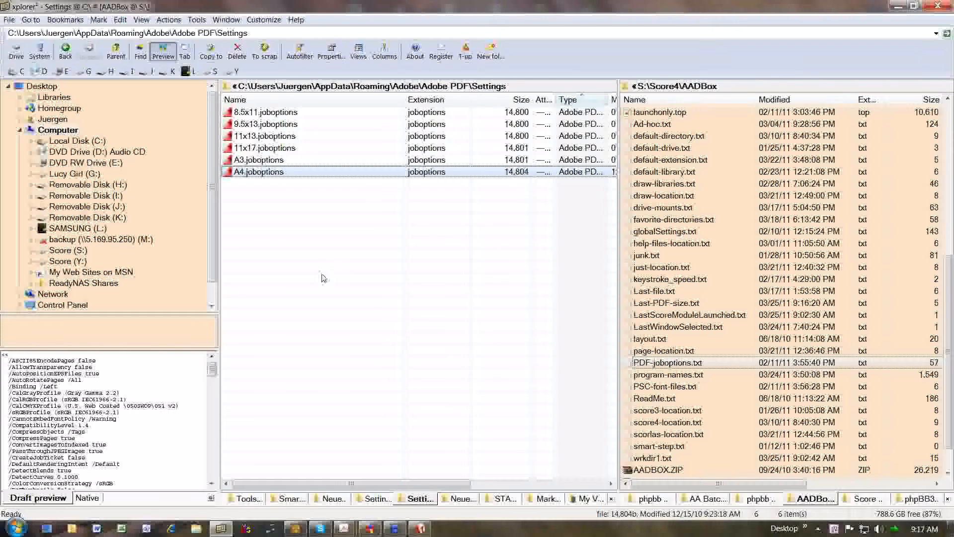
key(ctrl+c)
key(ctrl+v)
click(259, 175)
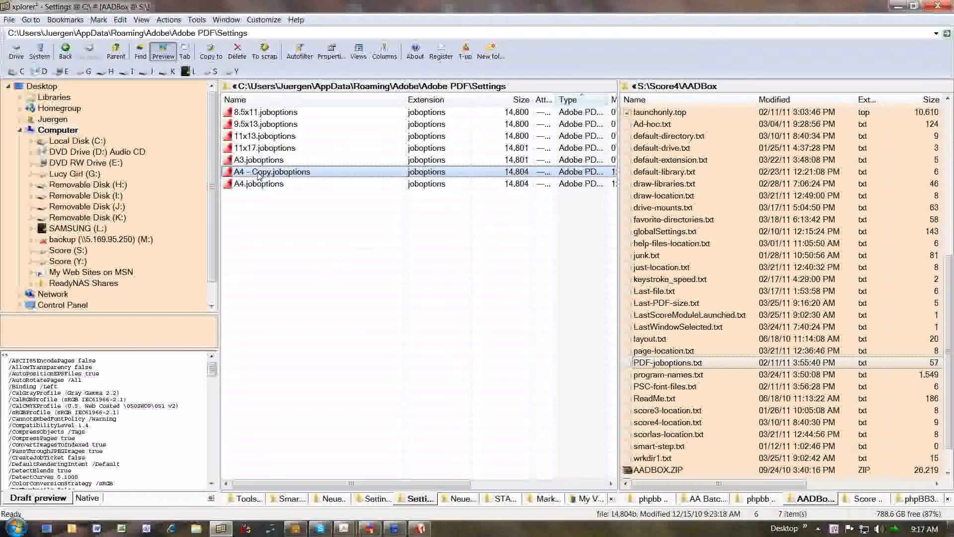
key(F2)
text(Hunky dory)
key(Return)
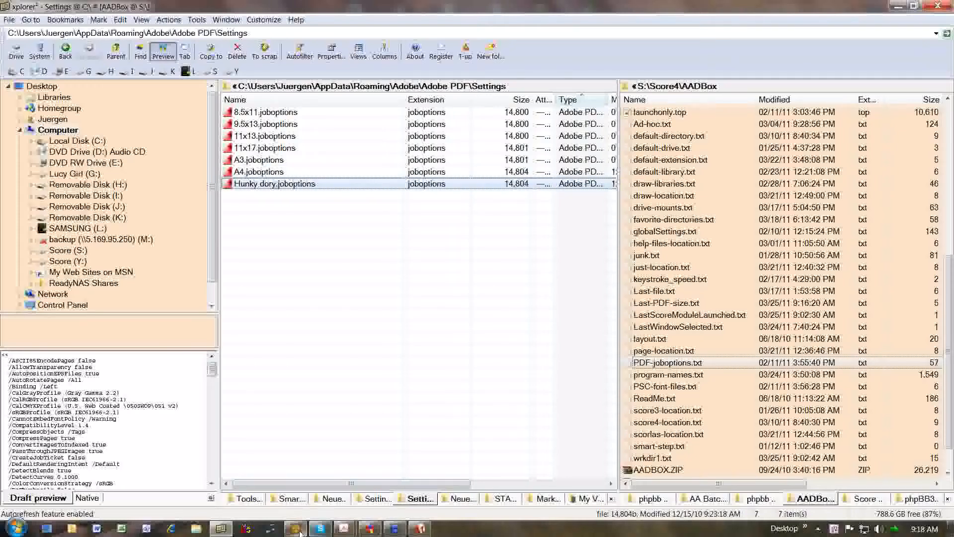
Switch to SCORE, try the Hunky dory option in the PDF page size selector, and cancel the selection.
mouse_move(298, 532)
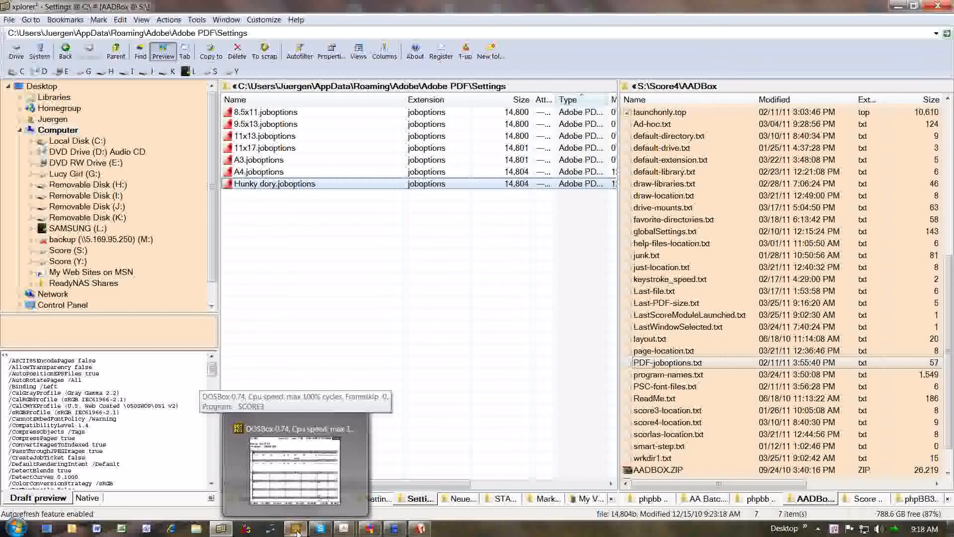
click(297, 530)
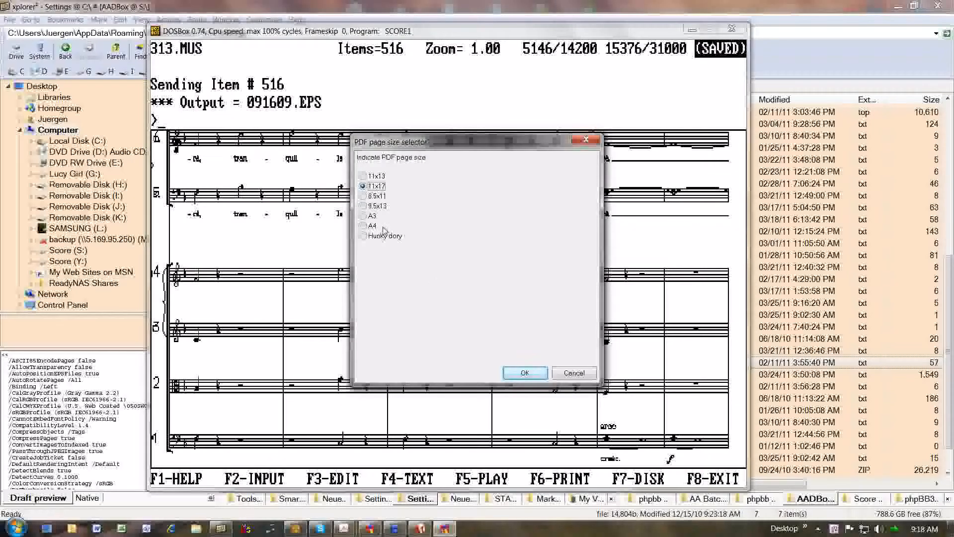
click(364, 236)
click(585, 373)
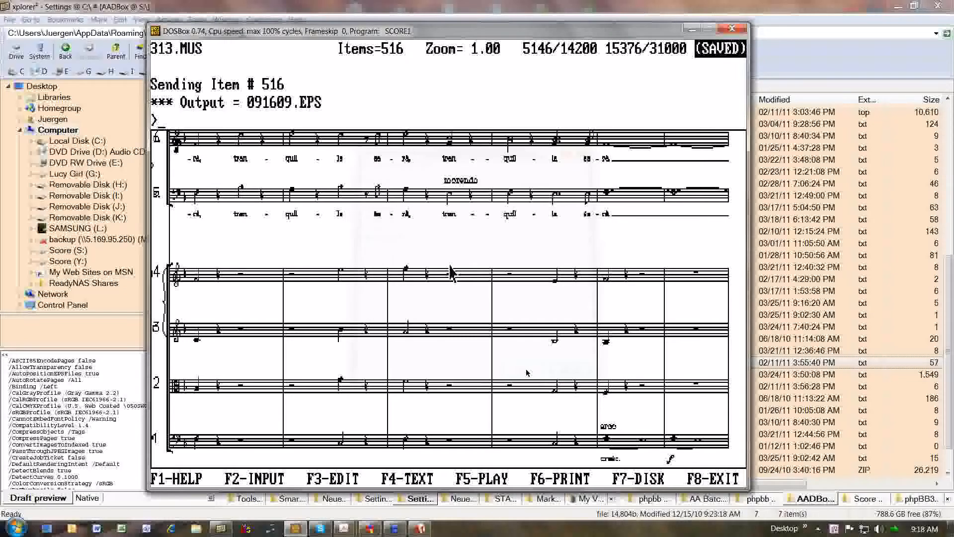
Return to xplorer2 and delete Hunky dory.joboptions from the Adobe PDF Settings folder.
click(221, 528)
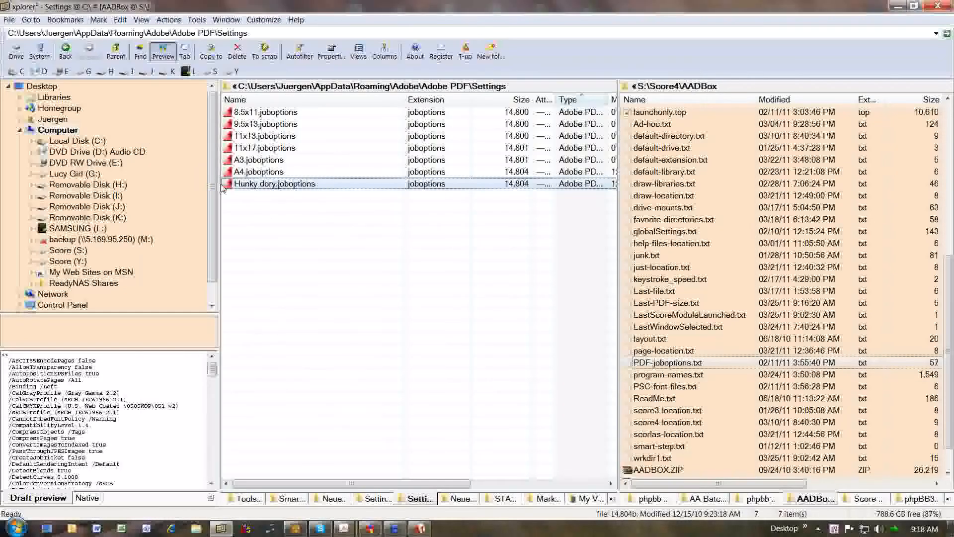
key(Delete)
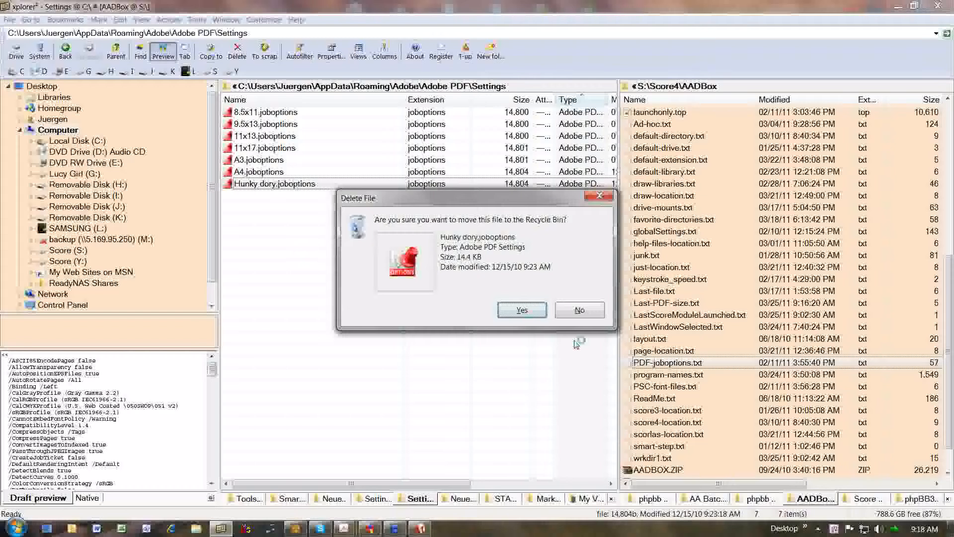
click(522, 310)
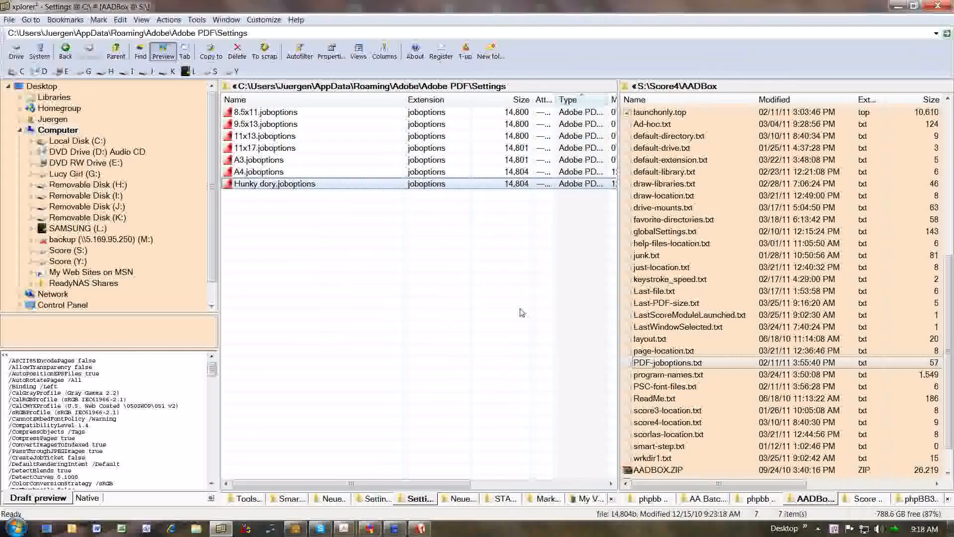
Switch to SCORE, bring up the laser printing parameters, and load the Meyerbeer Edition print file.
click(296, 529)
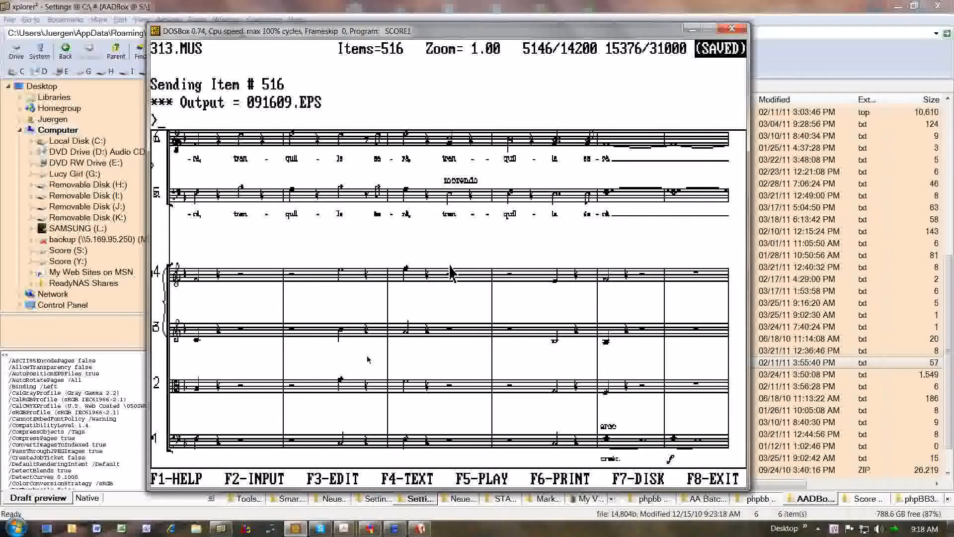
text(pr)
key(Return)
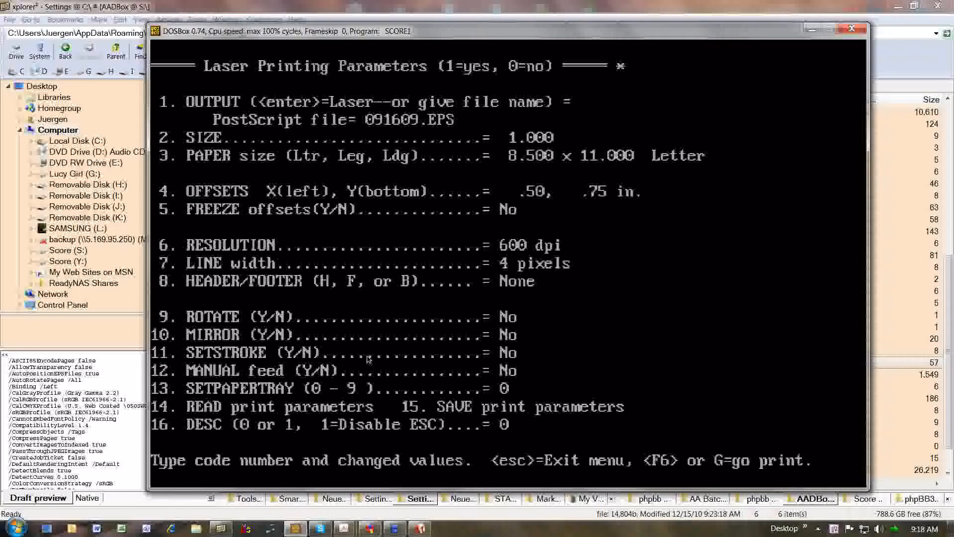
key(ctrl+m)
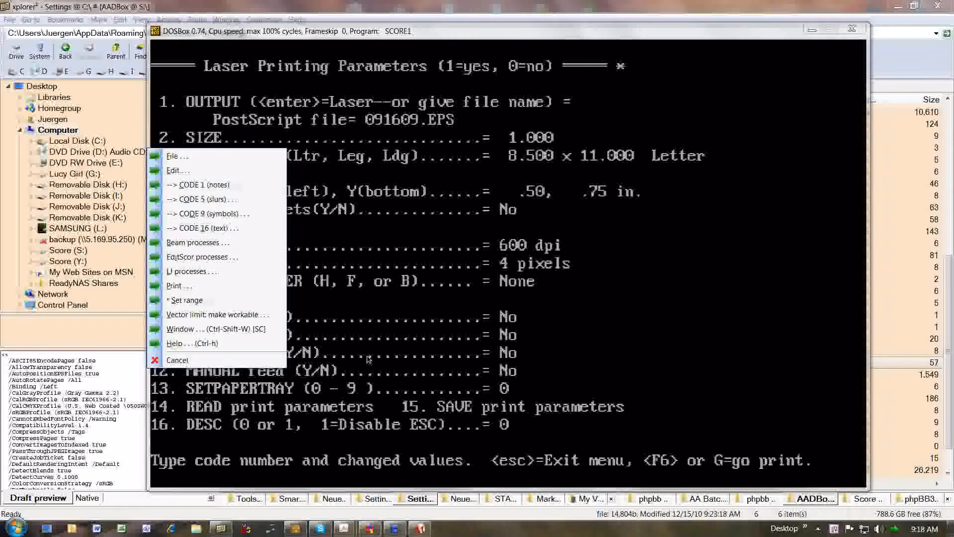
click(186, 290)
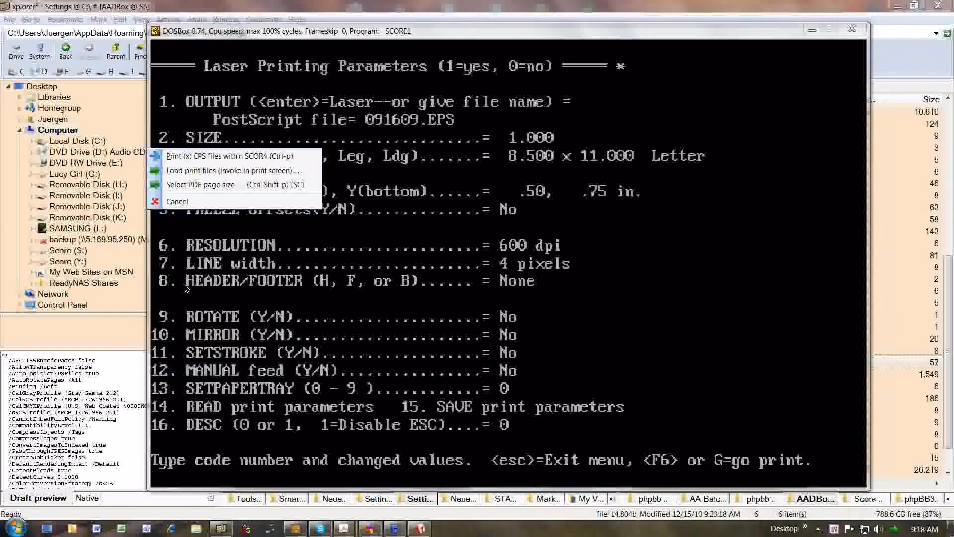
click(244, 172)
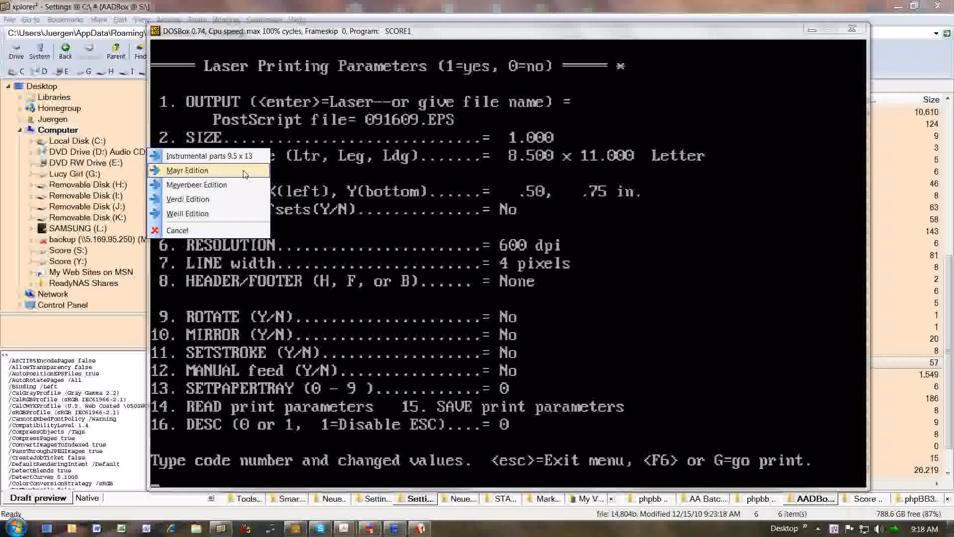
click(220, 186)
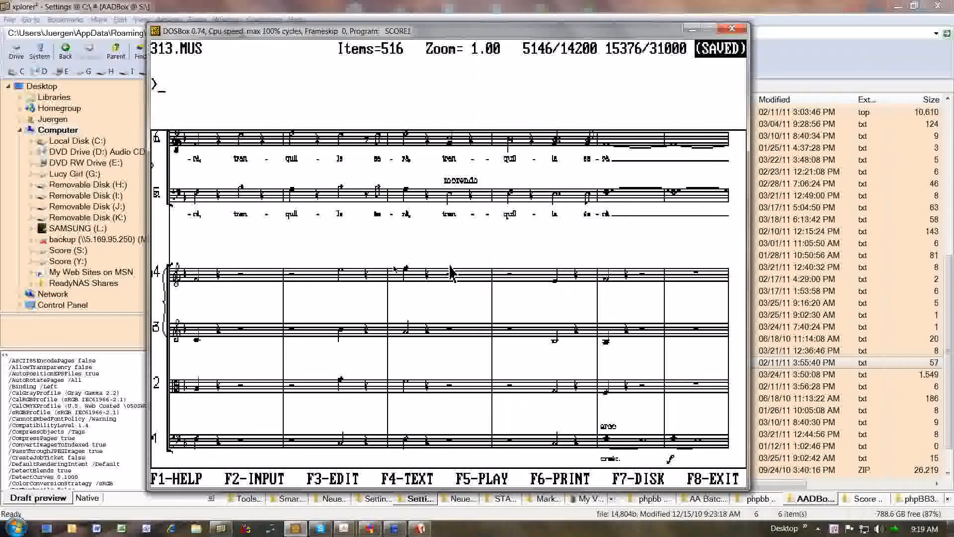
Choose A3 as the PDF page size and generate the PDF of the score.
click(369, 215)
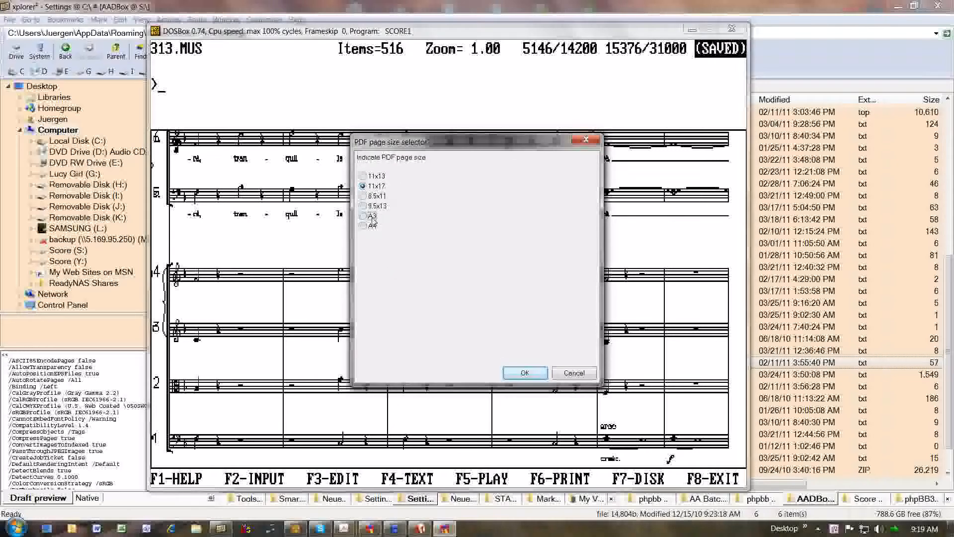
click(526, 372)
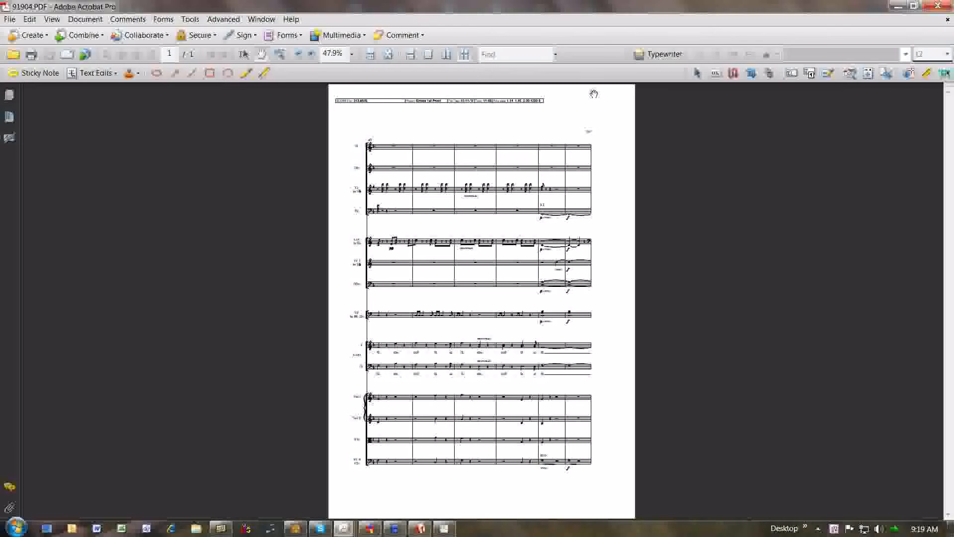
Zoom in on the upper half of the score page in 91904.PDF.
click(279, 53)
drag(331, 117, 632, 333)
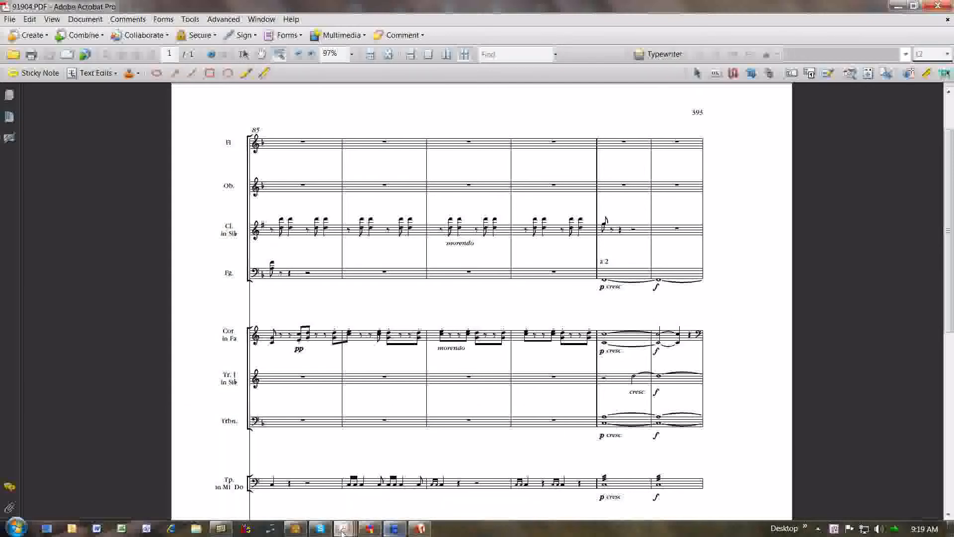
Switch to SCORE and add a slur over the second measure of staff 4, ending on that measure's note.
click(300, 530)
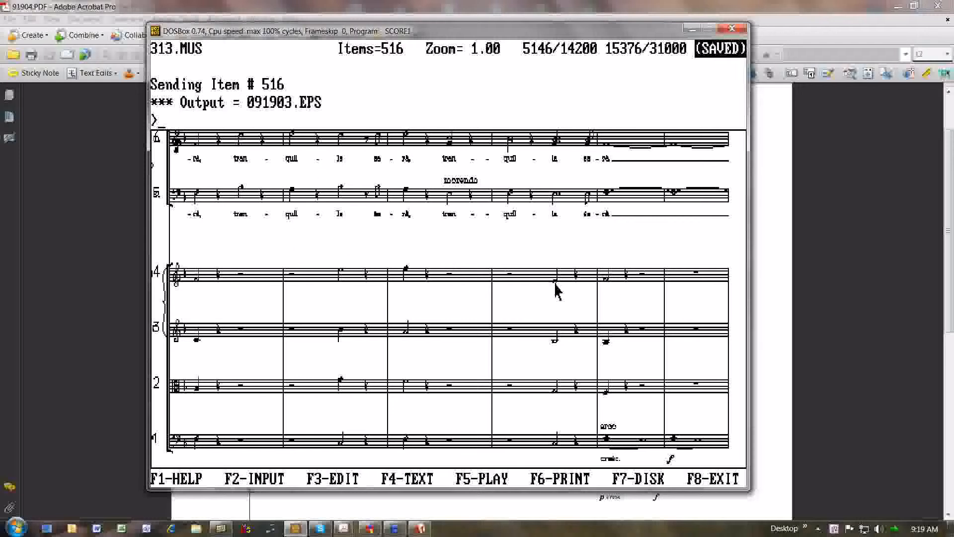
click(411, 271)
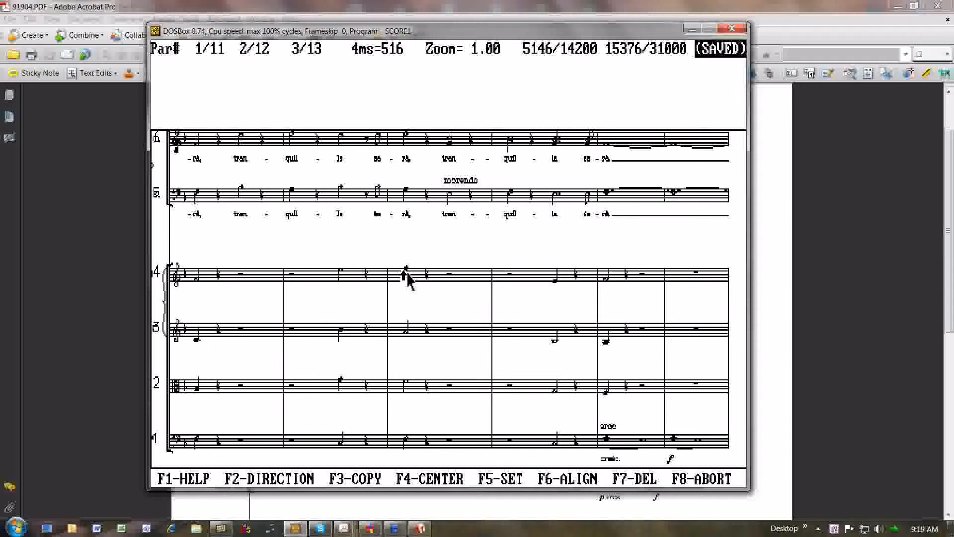
key(Escape)
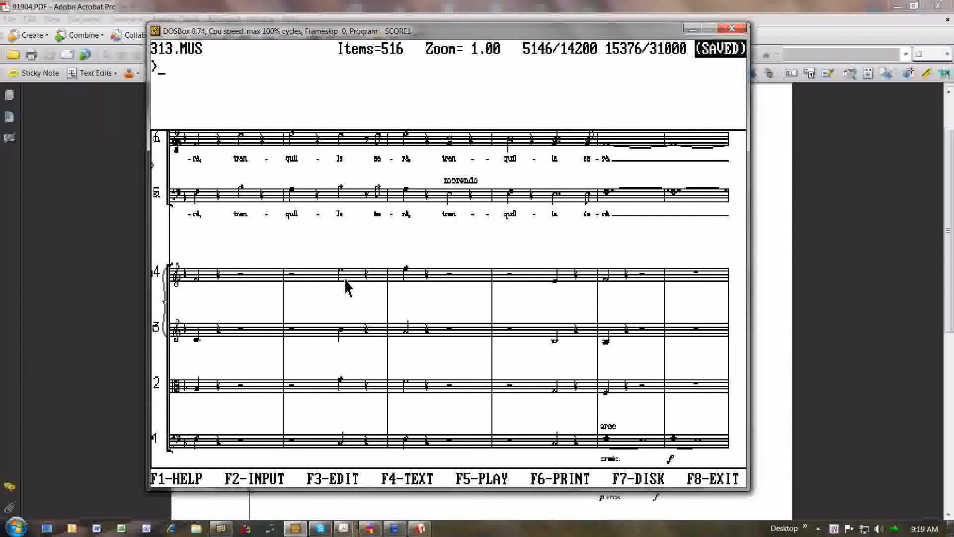
text(slur4)
key(Return)
key(Right)
key(Right)
key(F1)
key(Escape)
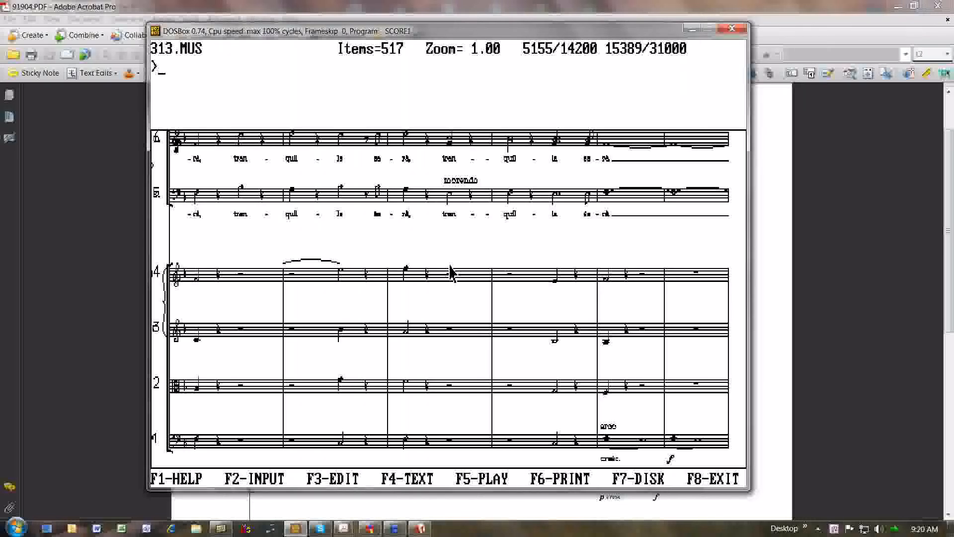
Generate a PDF of the edited score with A3 as the page size.
key(ctrl+p)
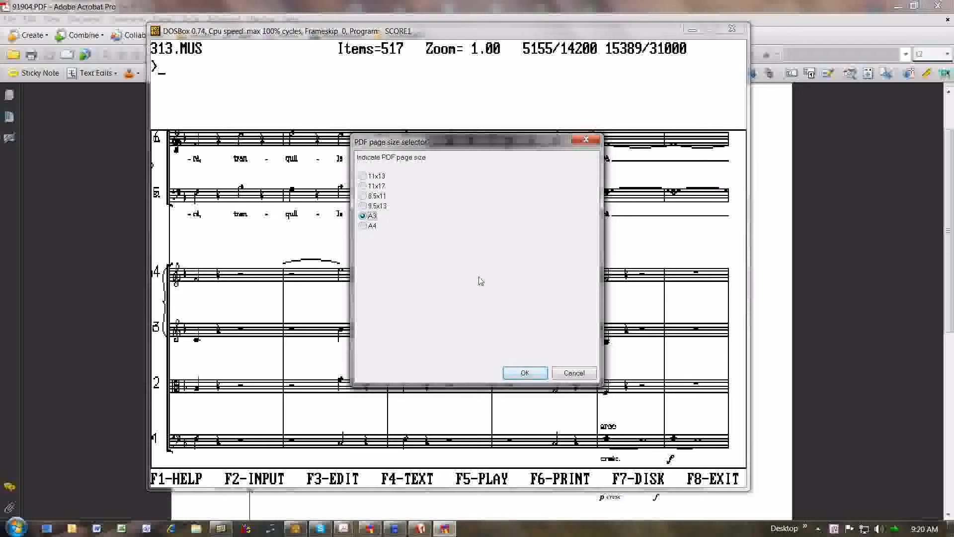
click(522, 373)
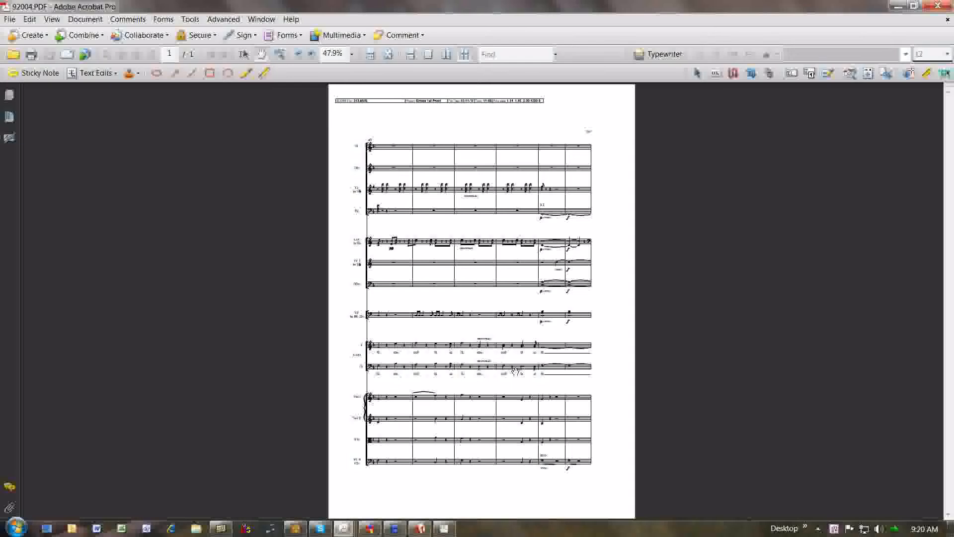
Compare the lower staves in 91904.PDF with 92004.PDF and zoom in on the string staves of 92004.PDF.
click(262, 21)
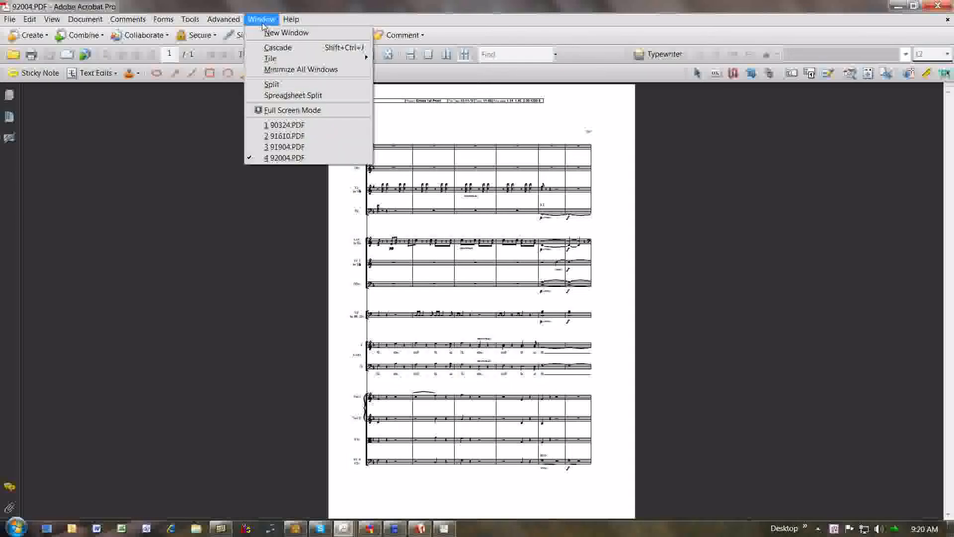
click(317, 149)
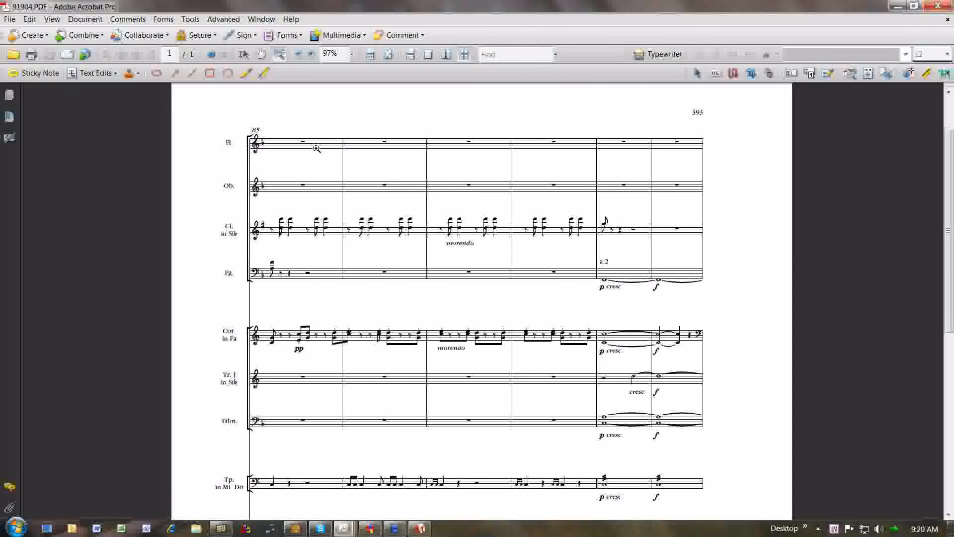
click(267, 20)
click(268, 21)
drag(949, 171, 951, 472)
click(261, 19)
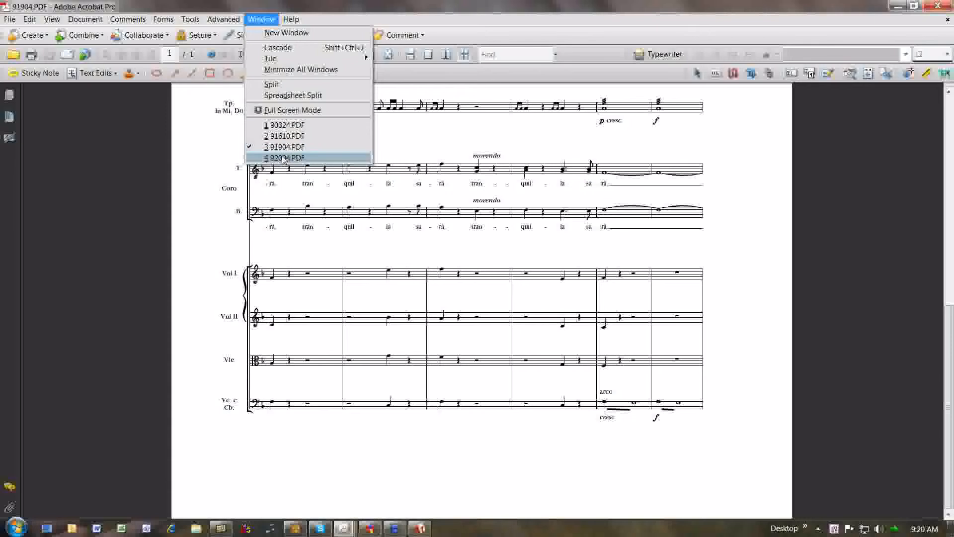
click(298, 158)
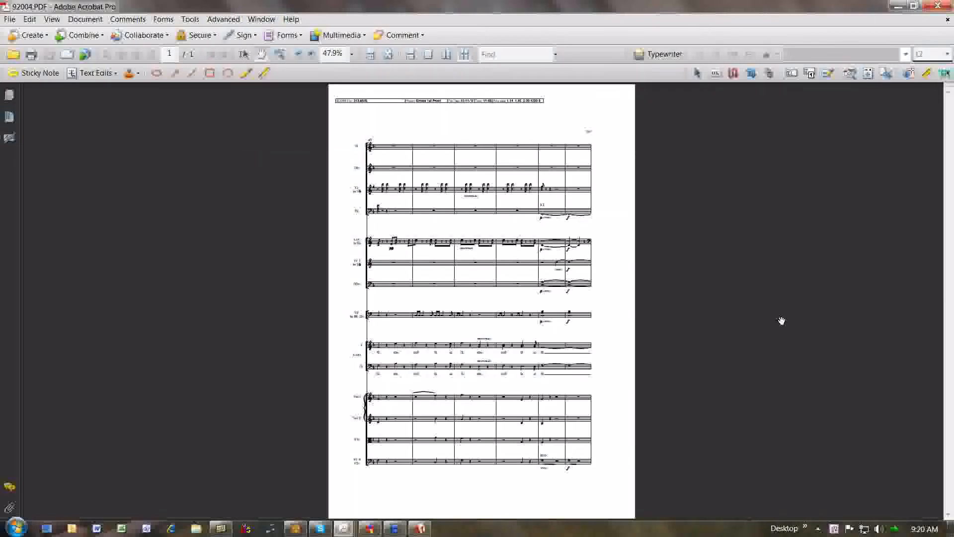
click(280, 54)
drag(338, 380, 595, 501)
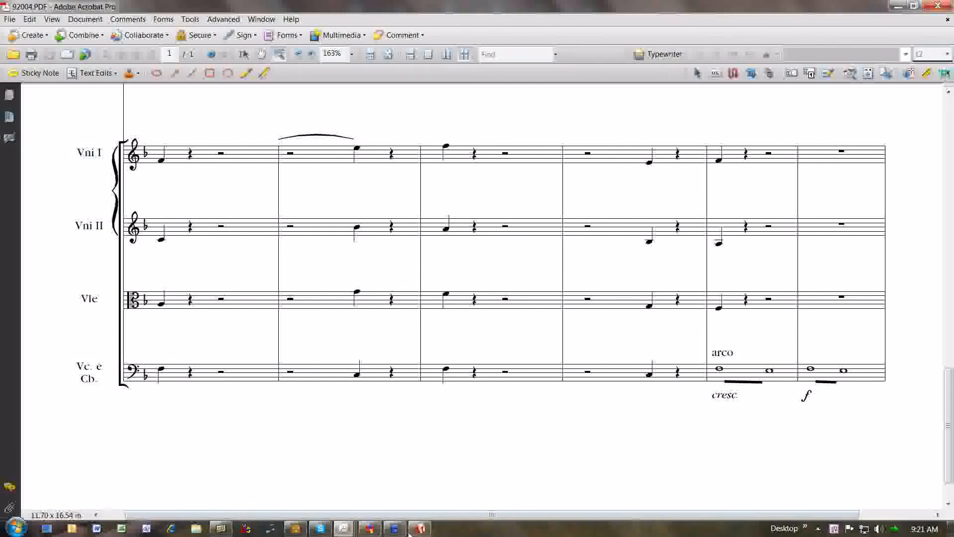
Switch to SCORE, review the choices in the PDF page size selector, cancel it, and return to Acrobat.
click(295, 528)
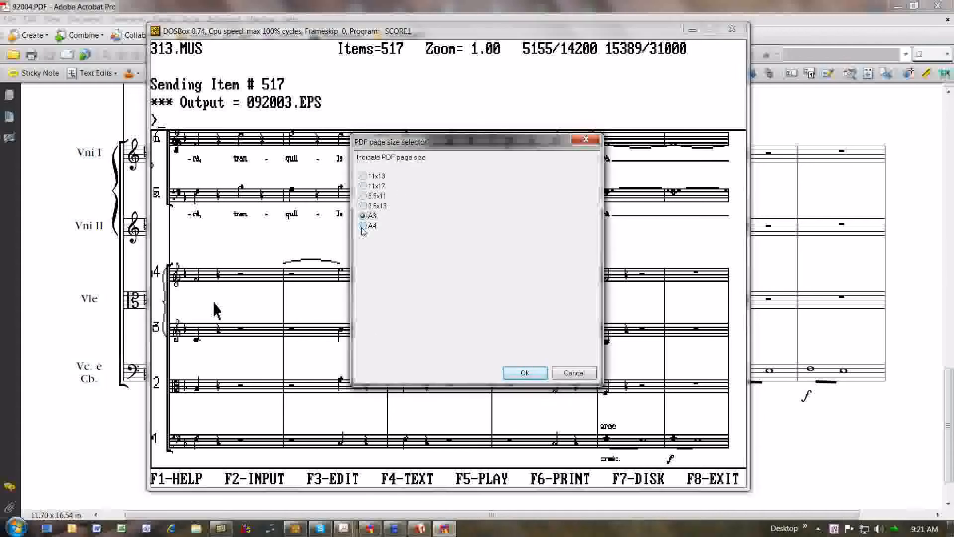
click(567, 373)
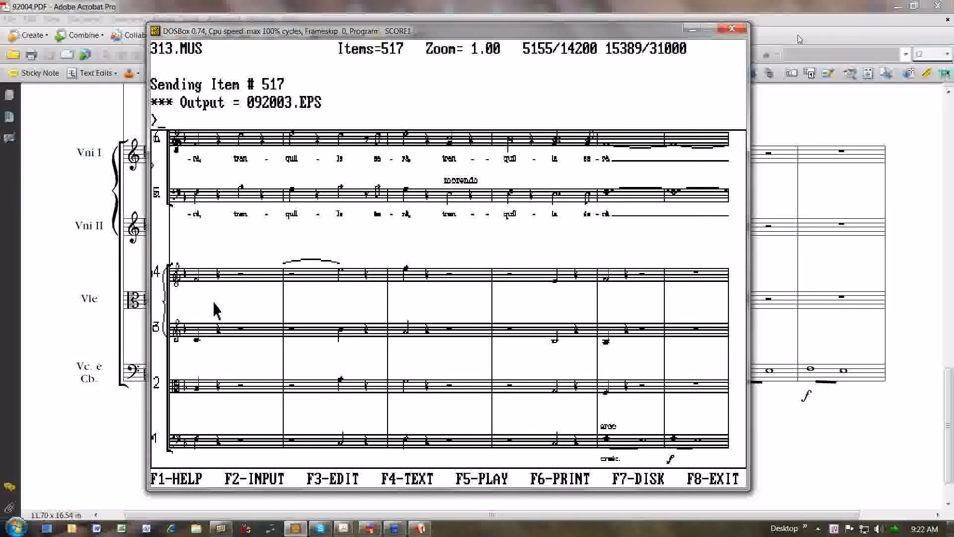
click(838, 29)
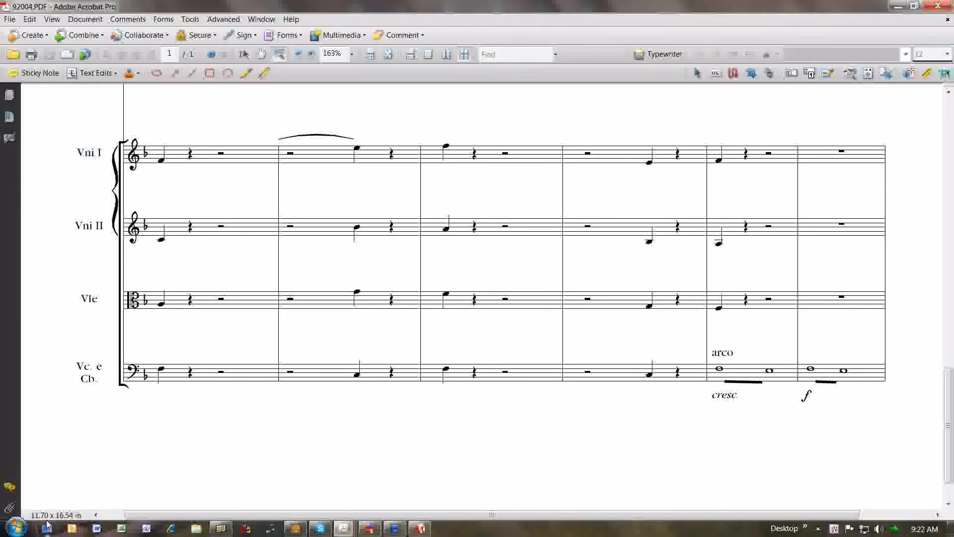
Run the Page sizes macro twice to consult Page size measurements.txt, closing the file each time.
click(894, 529)
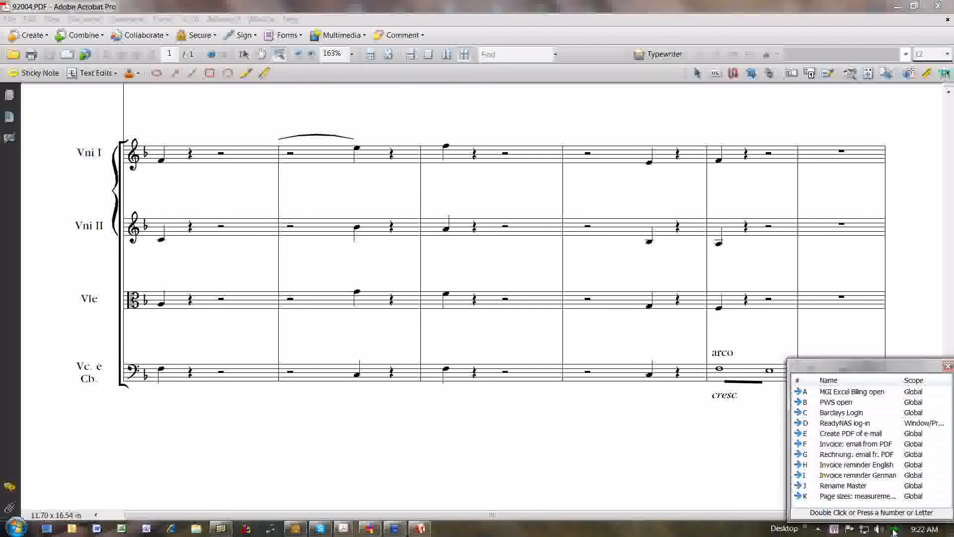
double_click(863, 497)
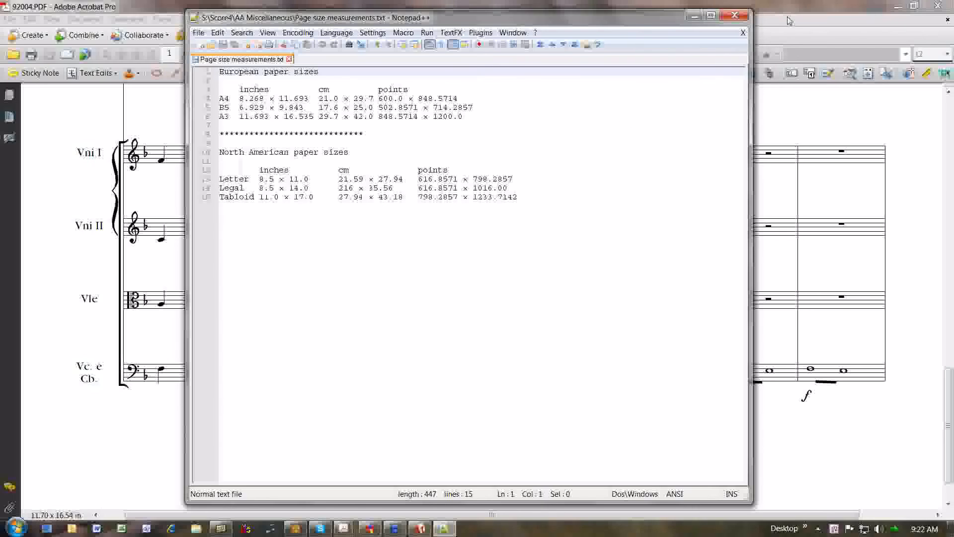
click(732, 15)
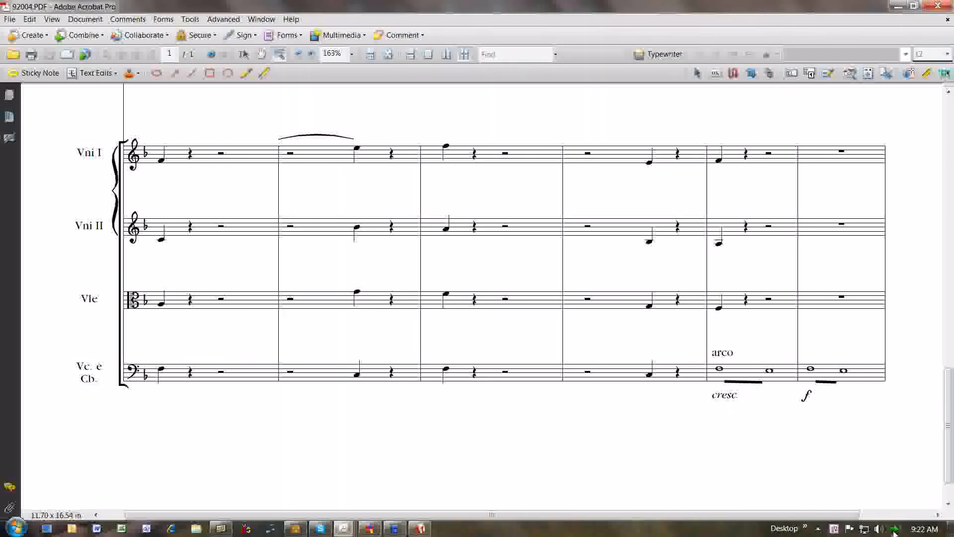
click(893, 532)
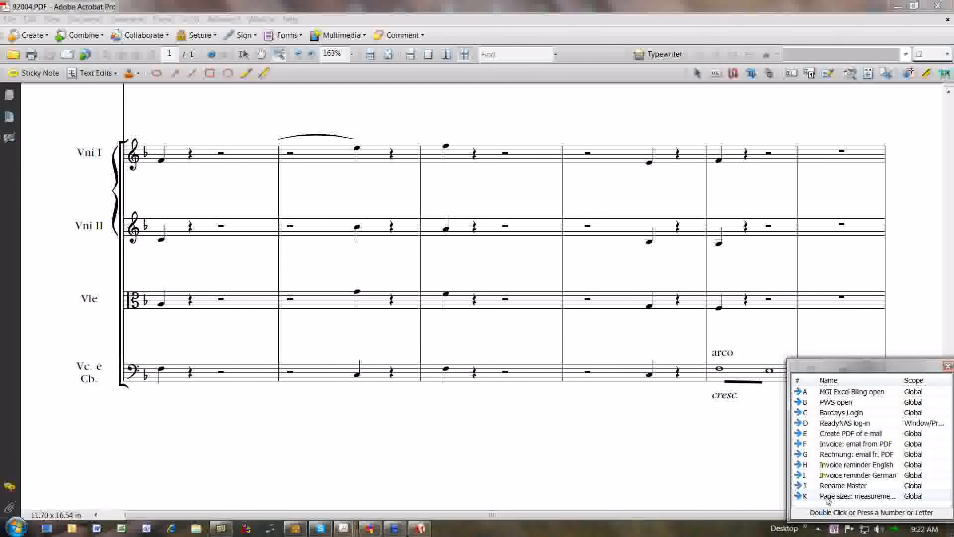
double_click(828, 499)
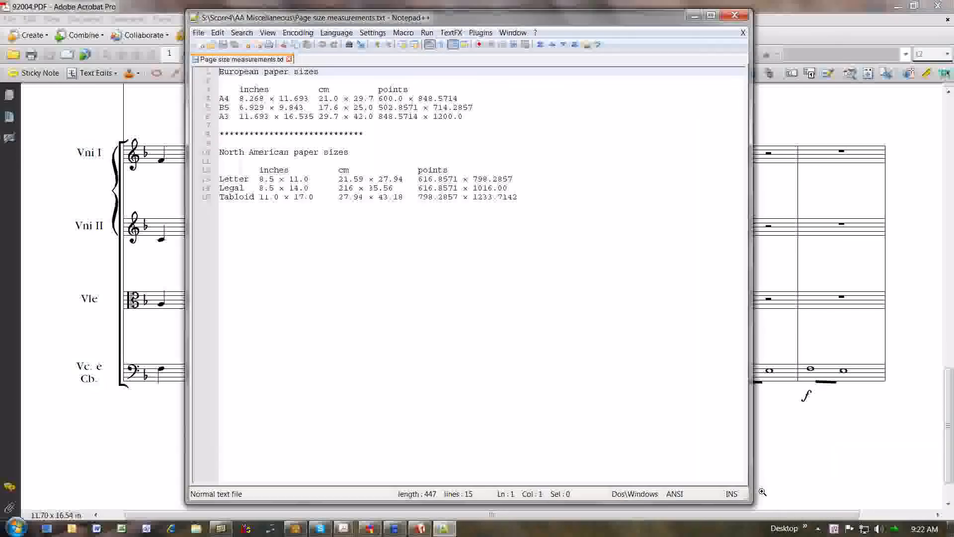
click(735, 15)
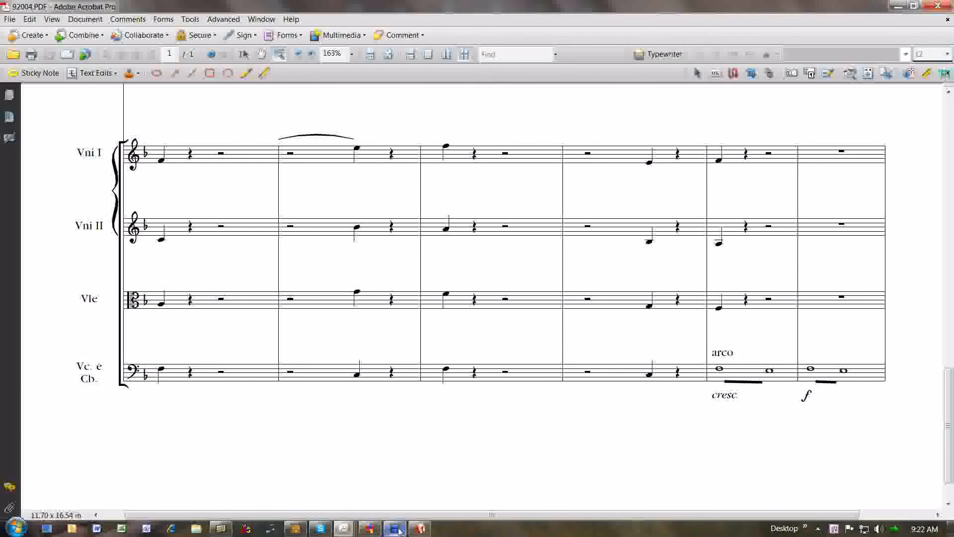
Switch to SCORE and generate a PDF of the score with 11x17 as the page size.
click(294, 530)
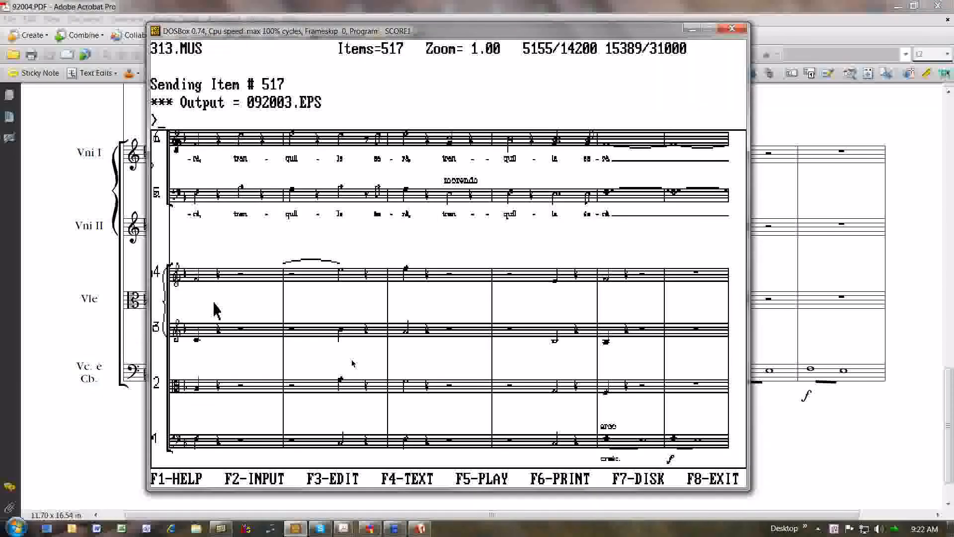
click(378, 187)
click(536, 374)
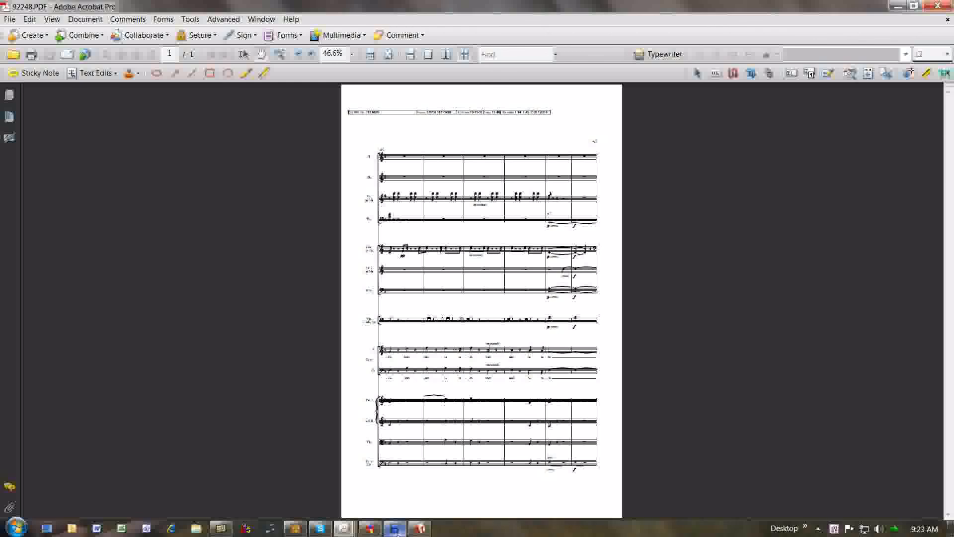
mouse_move(399, 531)
click(401, 527)
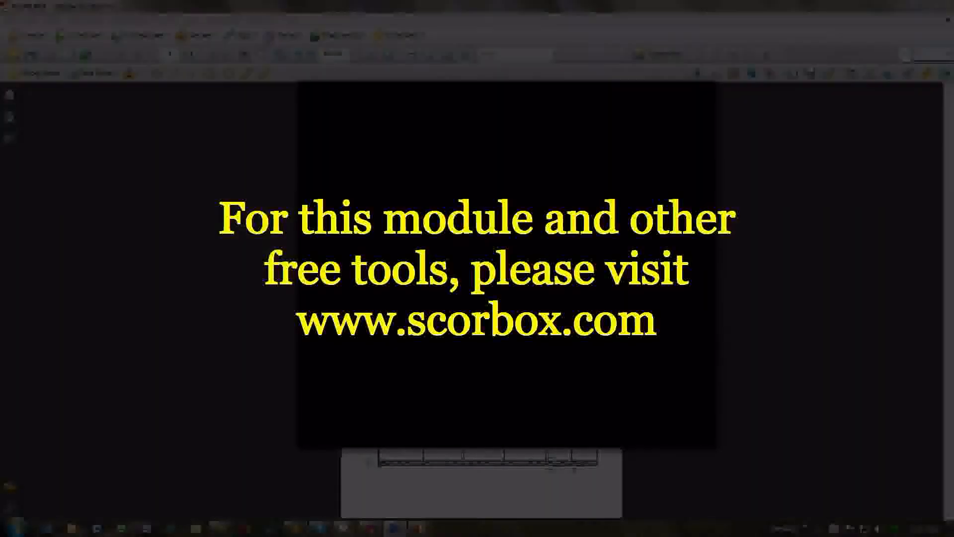